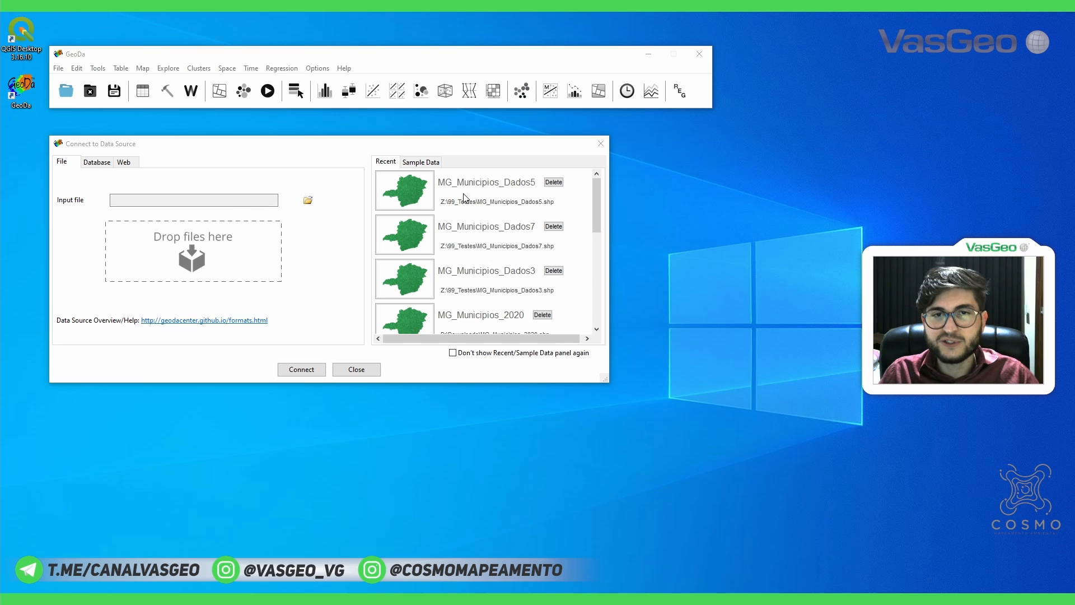
Load the recent dataset MG_Municipios_Dados5 and open the regression setup clear of the map
click(420, 194)
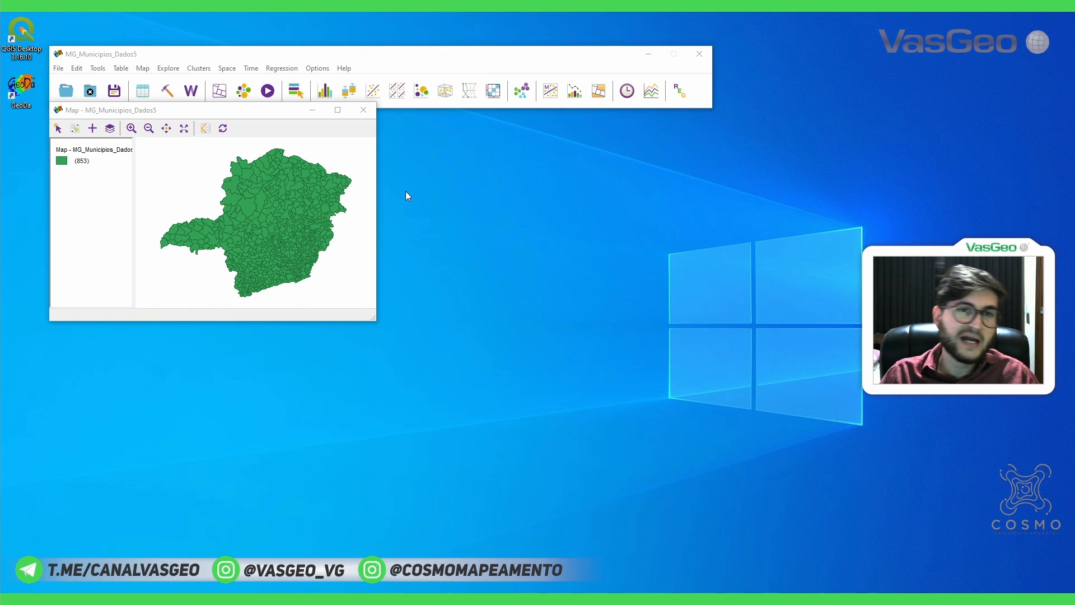
drag(244, 118, 245, 140)
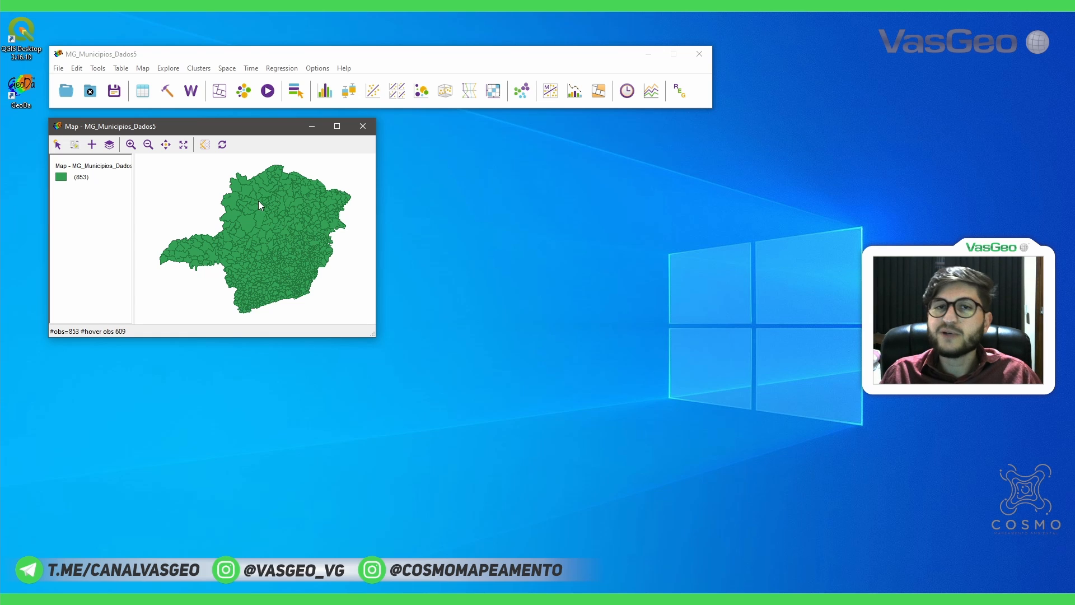
click(286, 68)
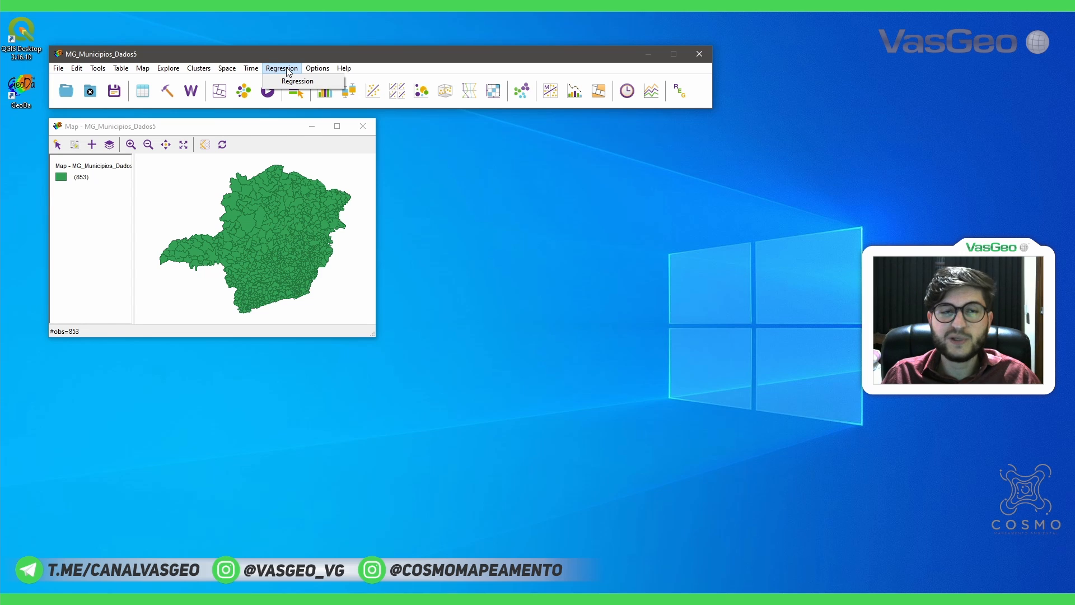
click(297, 82)
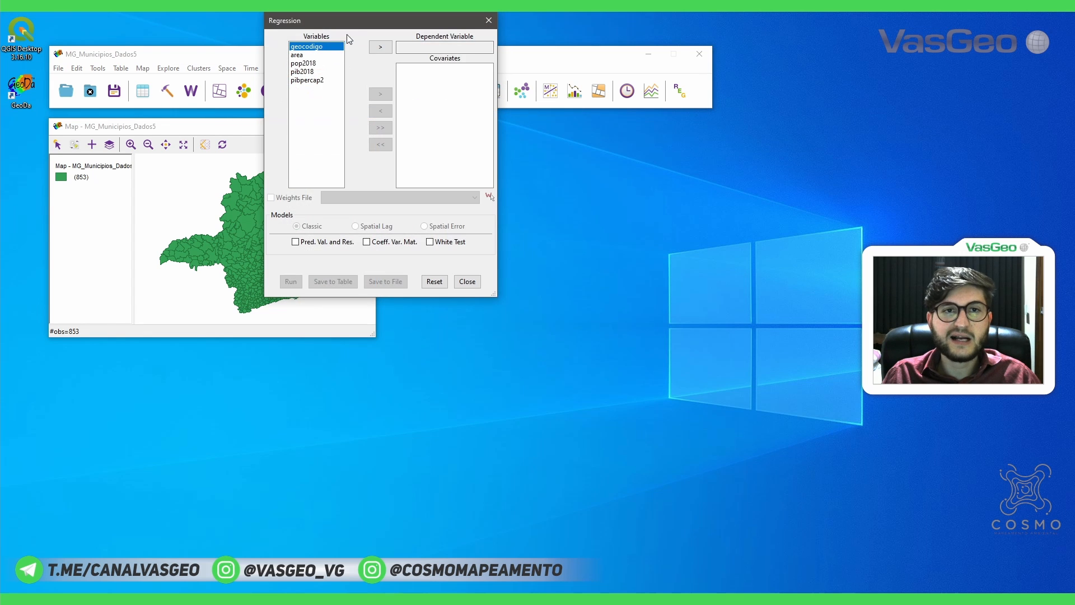
drag(356, 22, 496, 120)
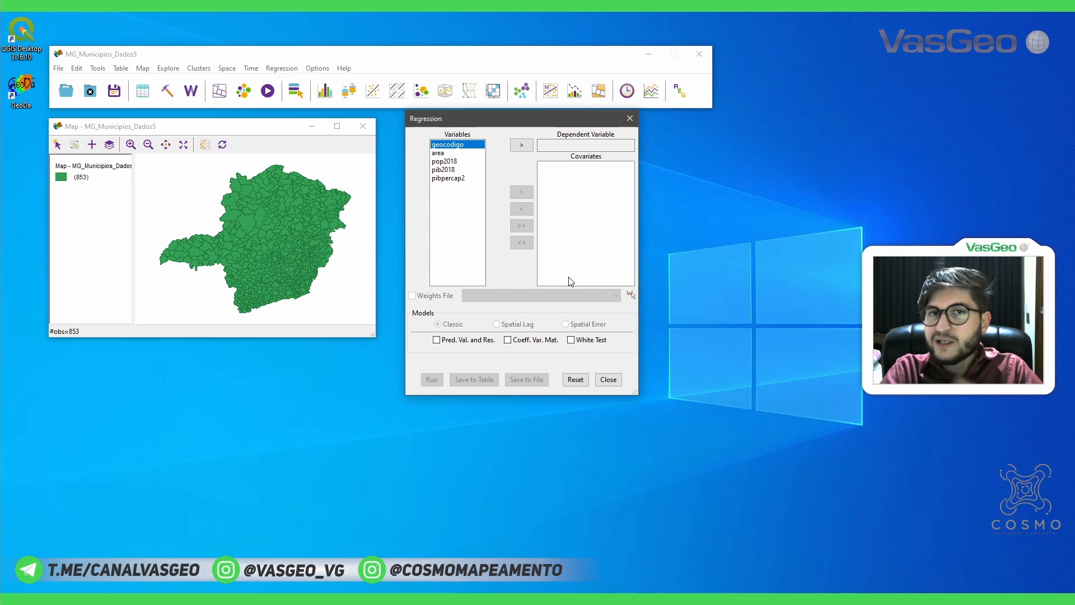
Set pop2018 as the regression's dependent variable and add area as its covariate
click(434, 154)
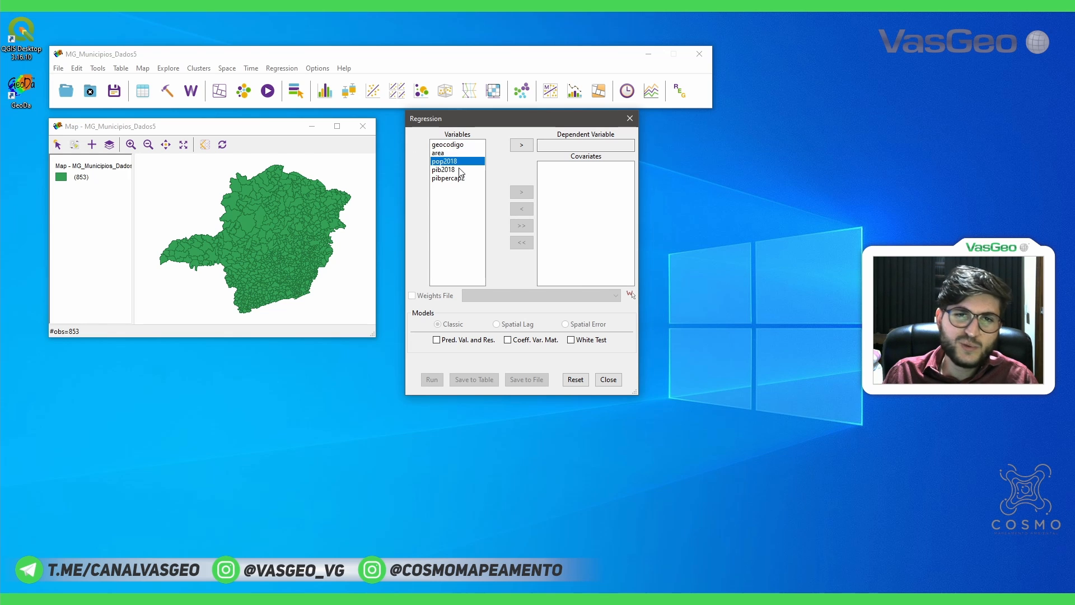
click(451, 170)
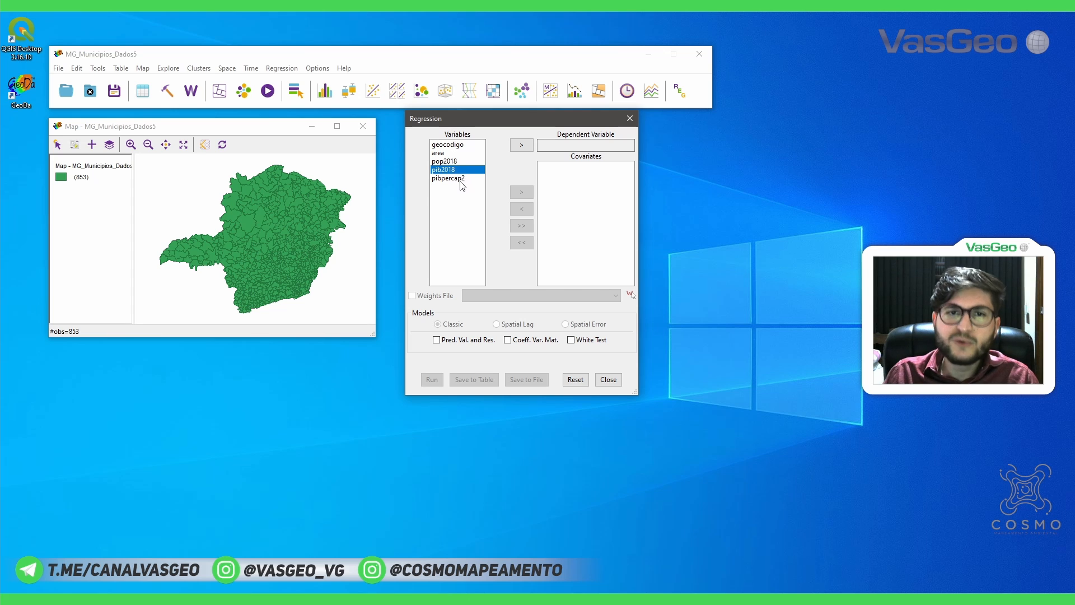
click(459, 180)
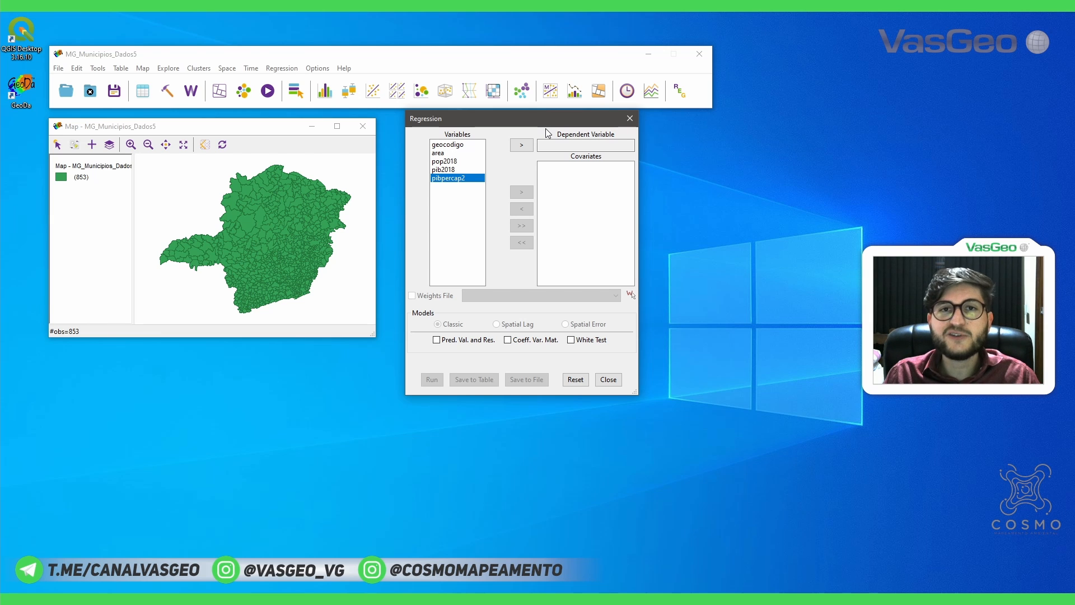
click(455, 171)
click(458, 178)
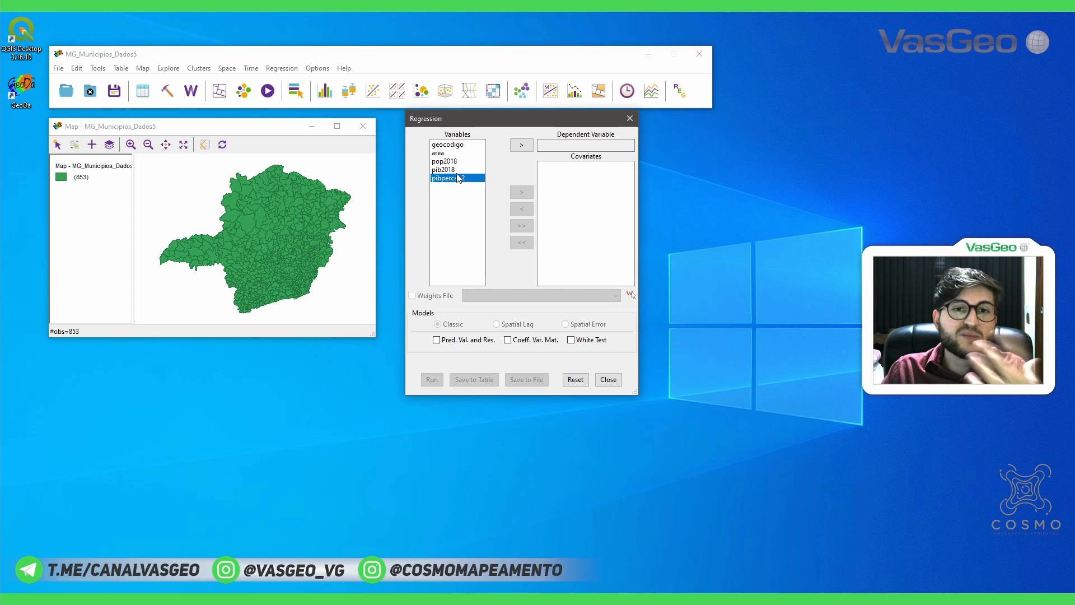
click(454, 162)
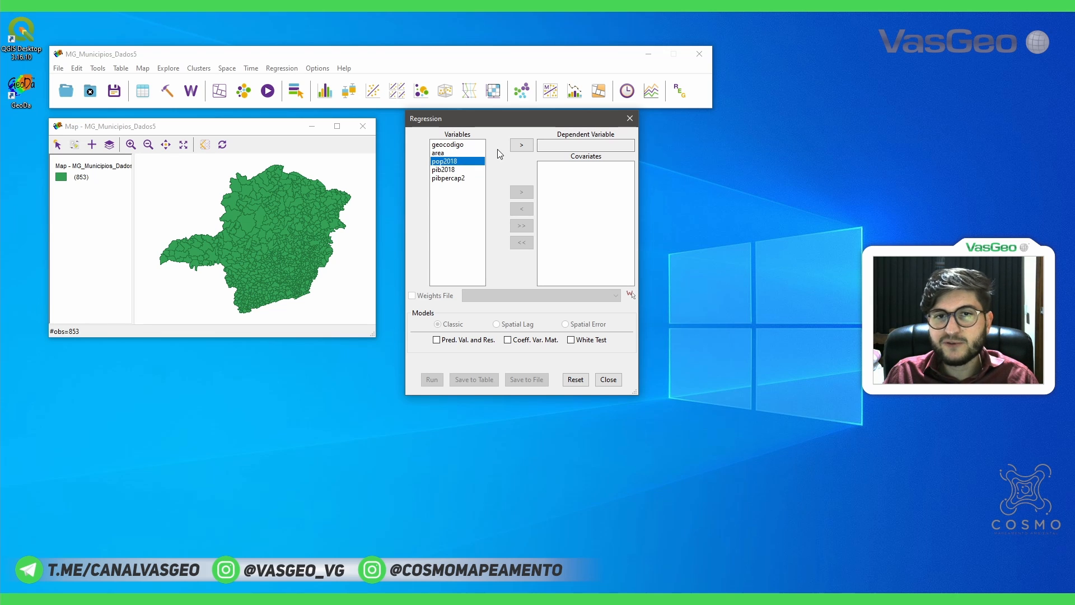
click(520, 147)
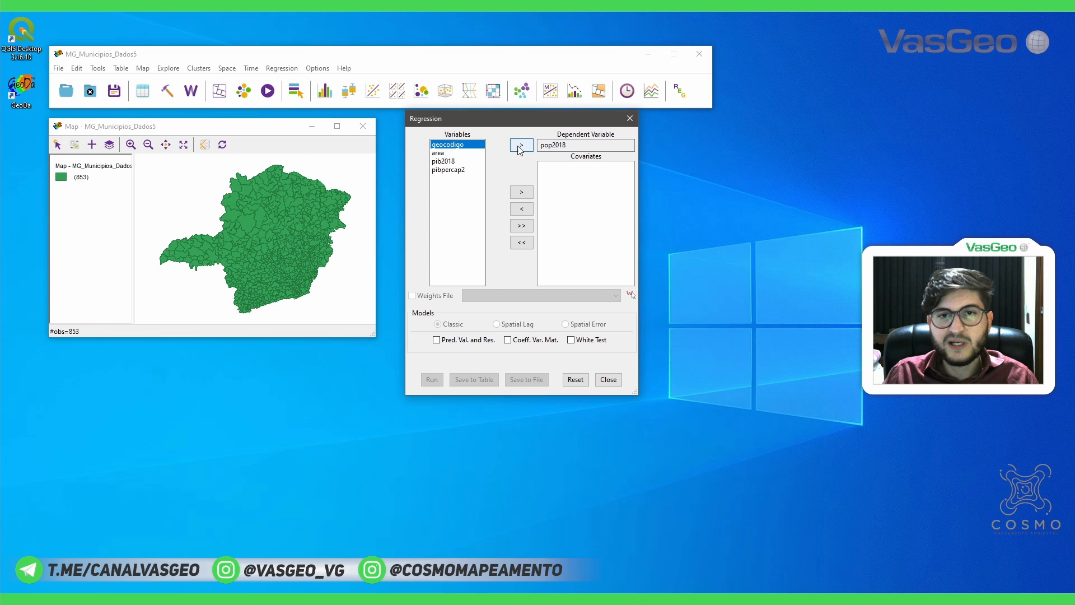
click(446, 153)
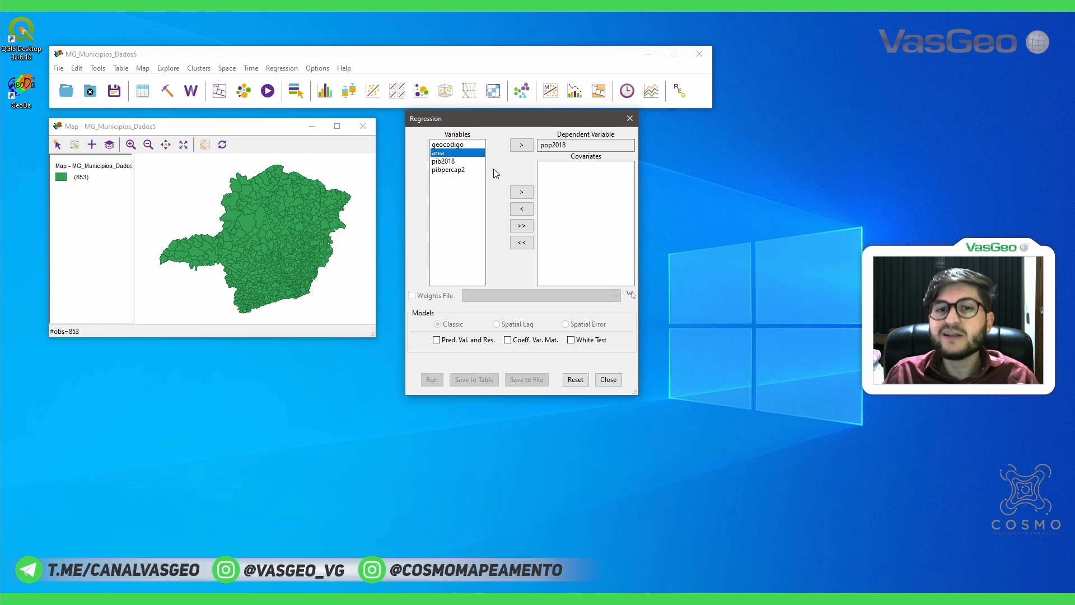
click(521, 192)
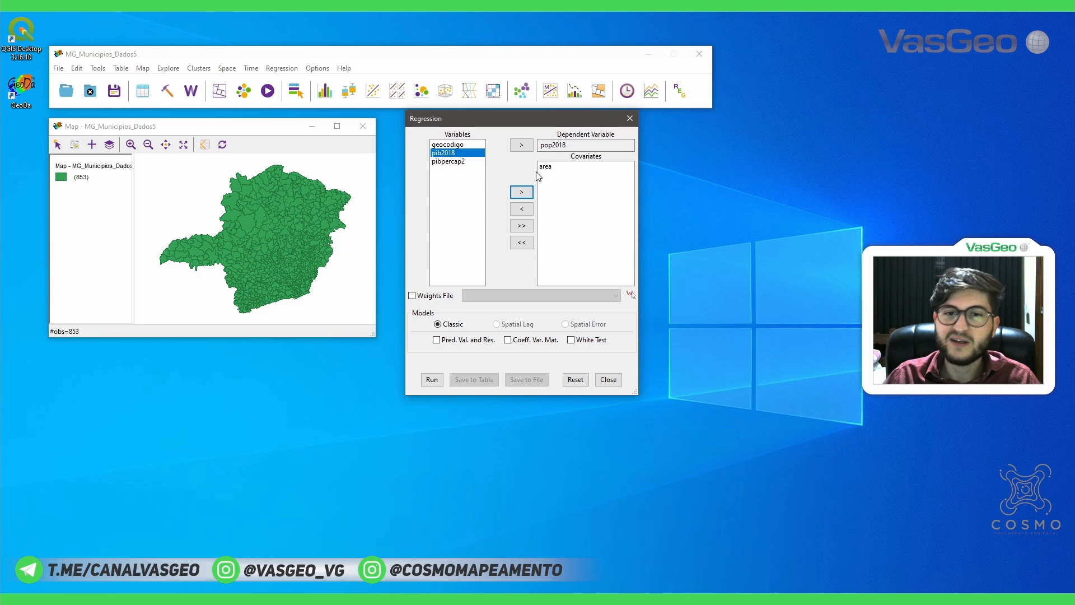
Run the classic regression with predicted values and residuals included, and enlarge the resulting report window
click(436, 340)
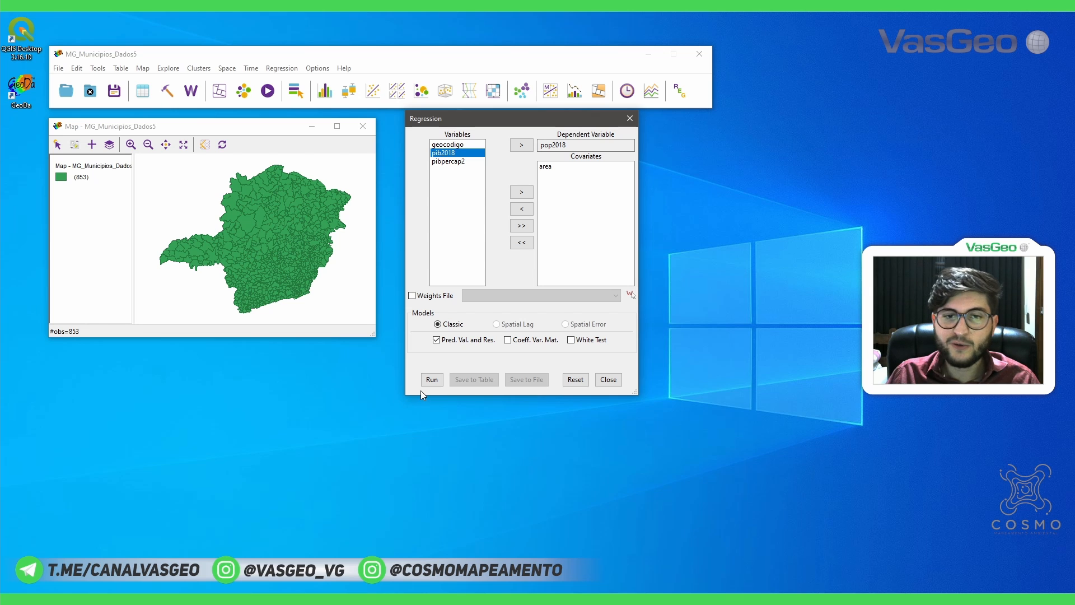
click(432, 380)
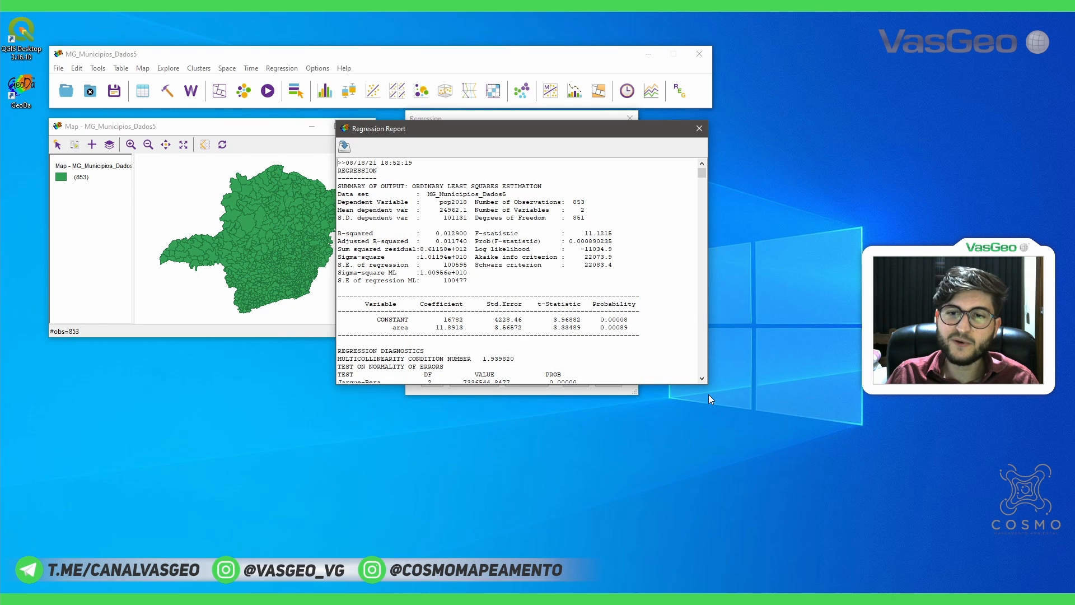
drag(707, 384, 805, 571)
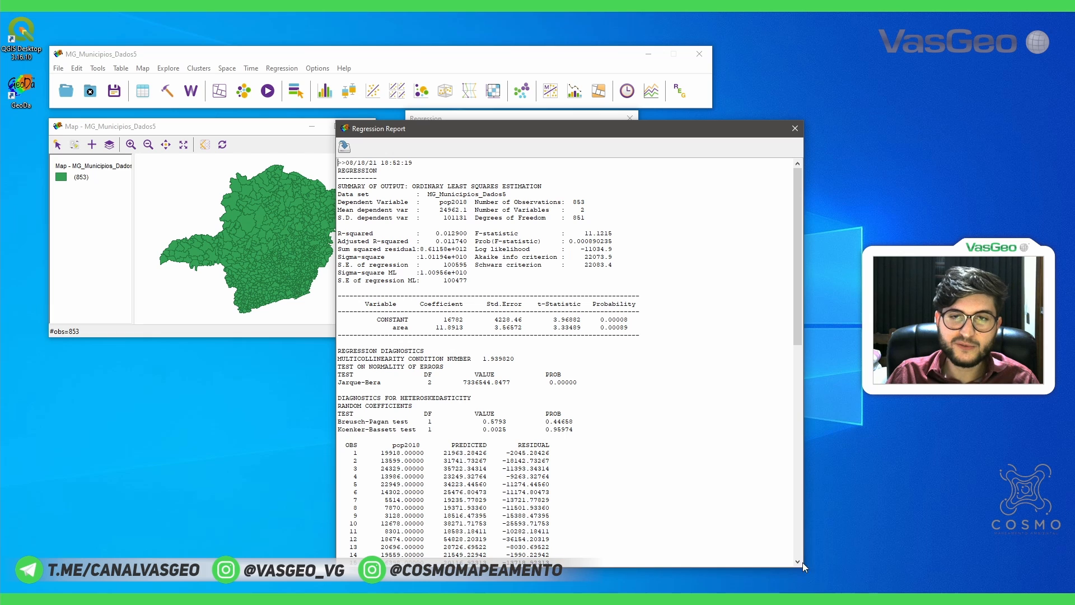
drag(617, 130, 598, 99)
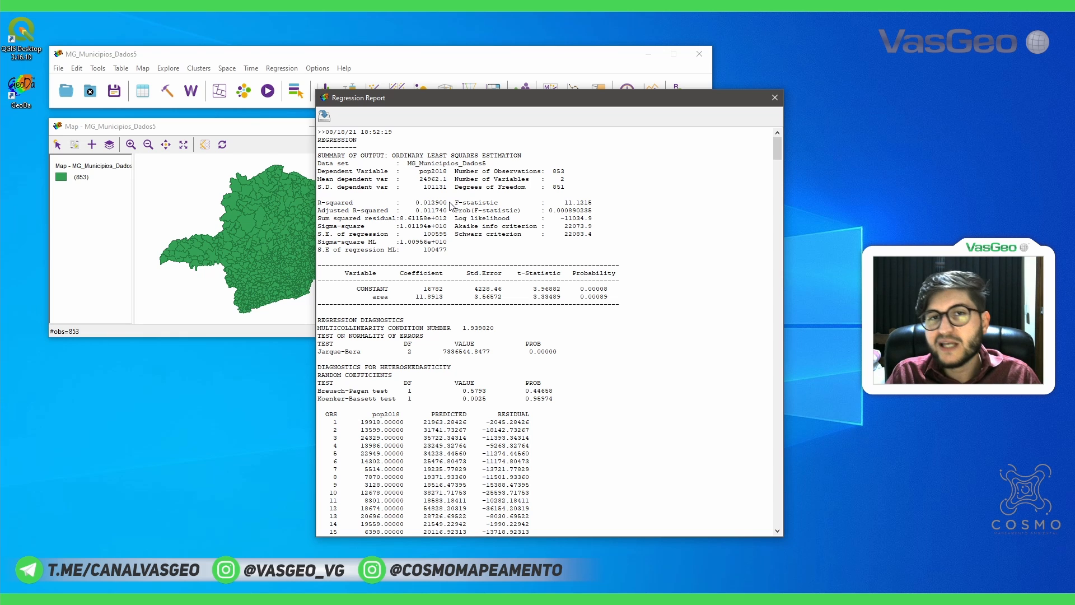
Examine the report's diagnostics, predicted values and residuals, and view the municipalities map at full size before minimizing it
scroll(437, 257, down, 4)
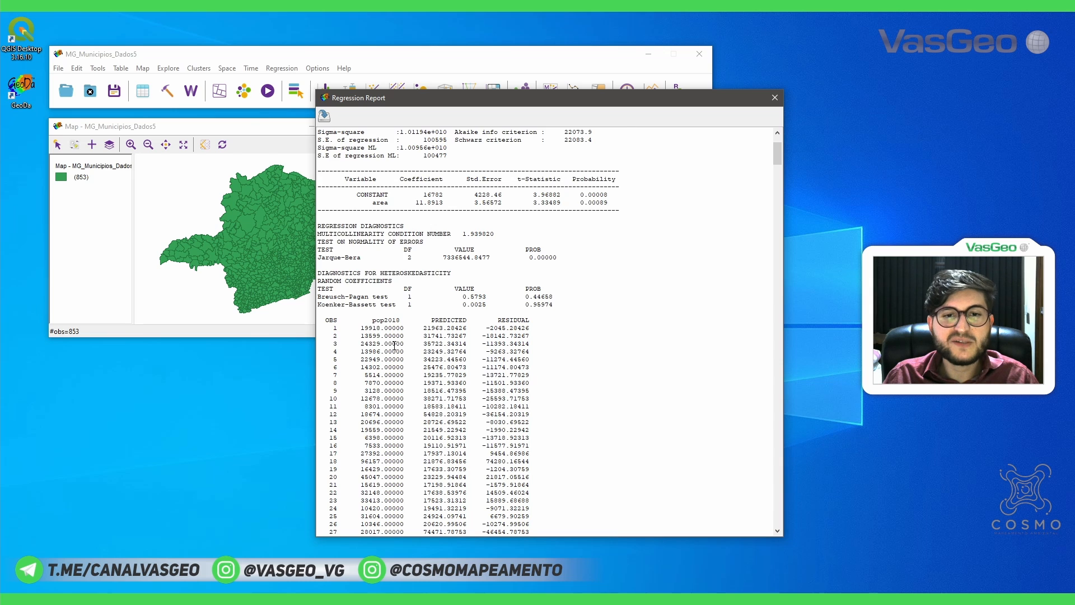
scroll(395, 345, down, 2)
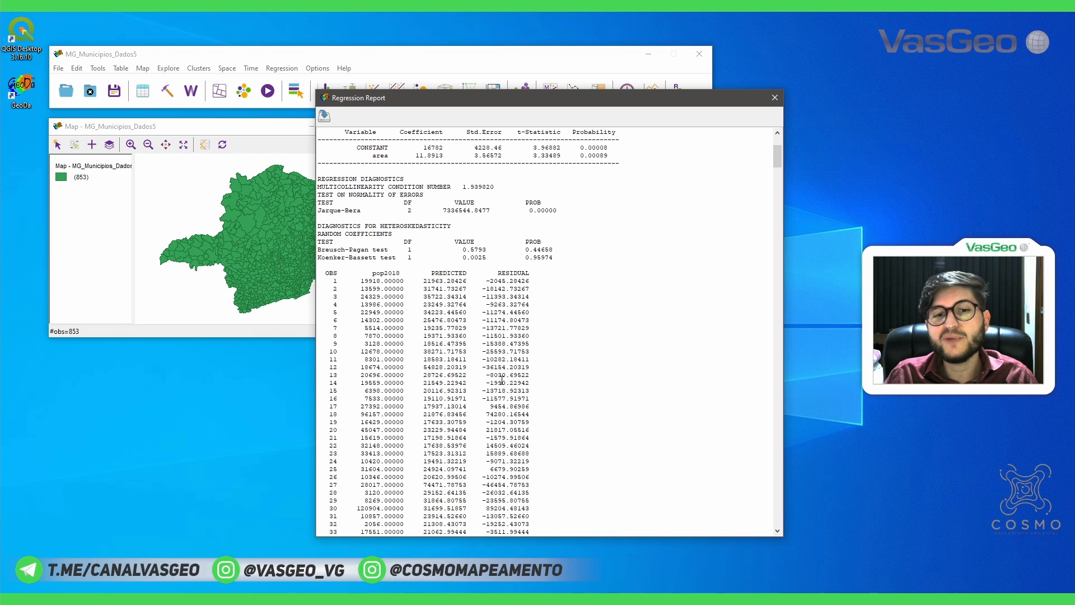
scroll(503, 381, down, 3)
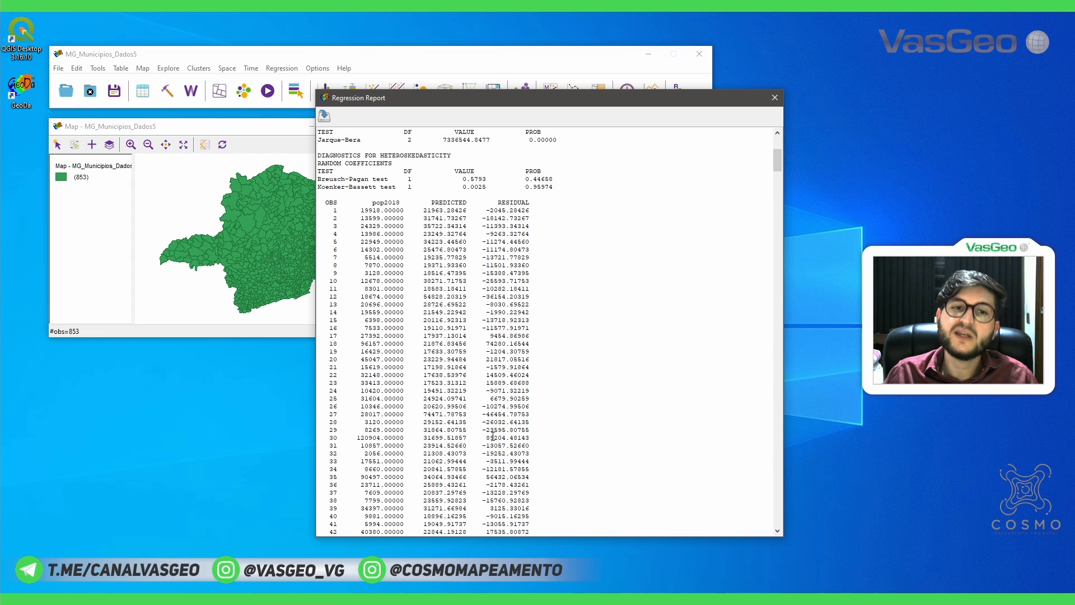
drag(507, 100, 679, 101)
click(337, 126)
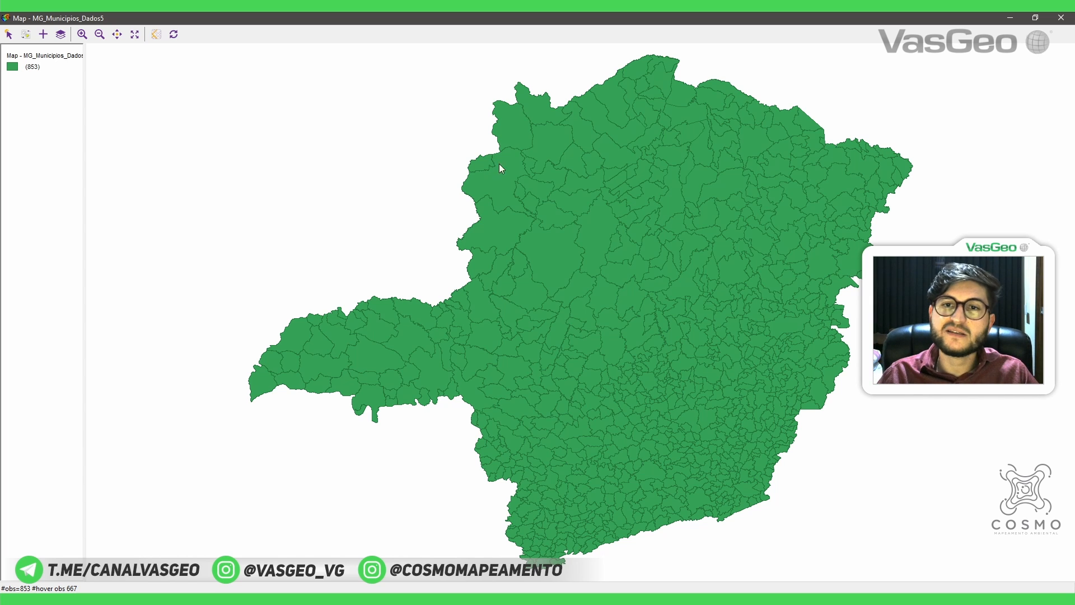
click(1008, 19)
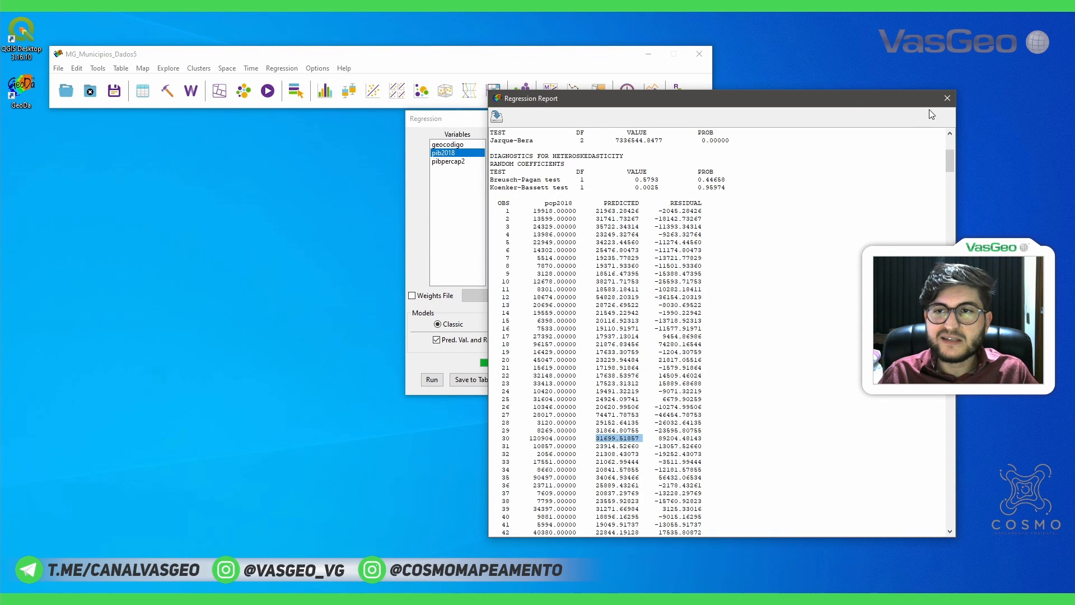
Close the regression report, remove area from the covariates and make pibpercap2 the dependent variable
click(948, 98)
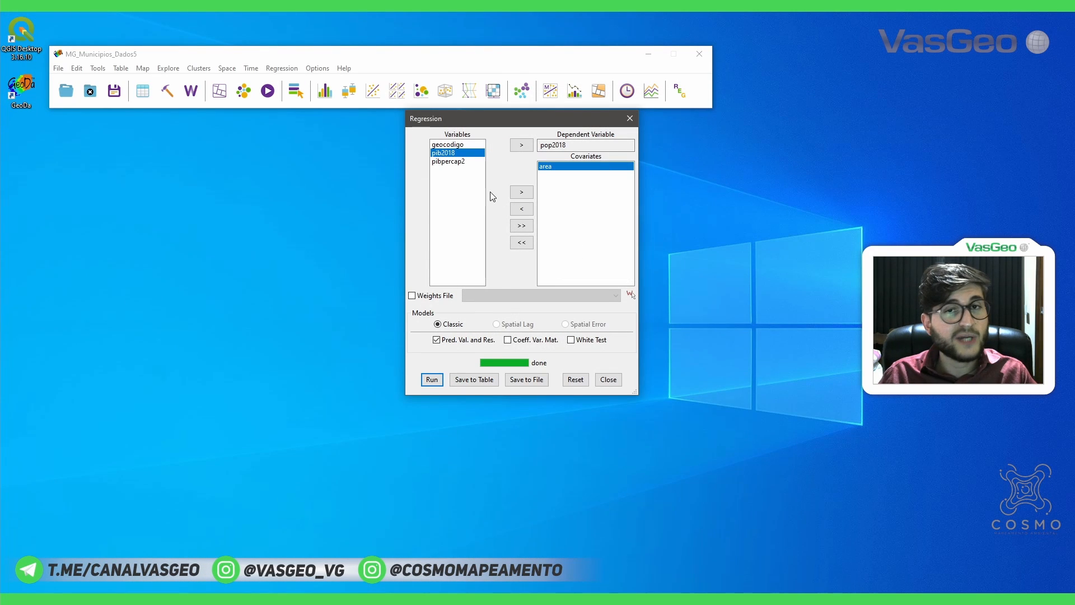
click(524, 210)
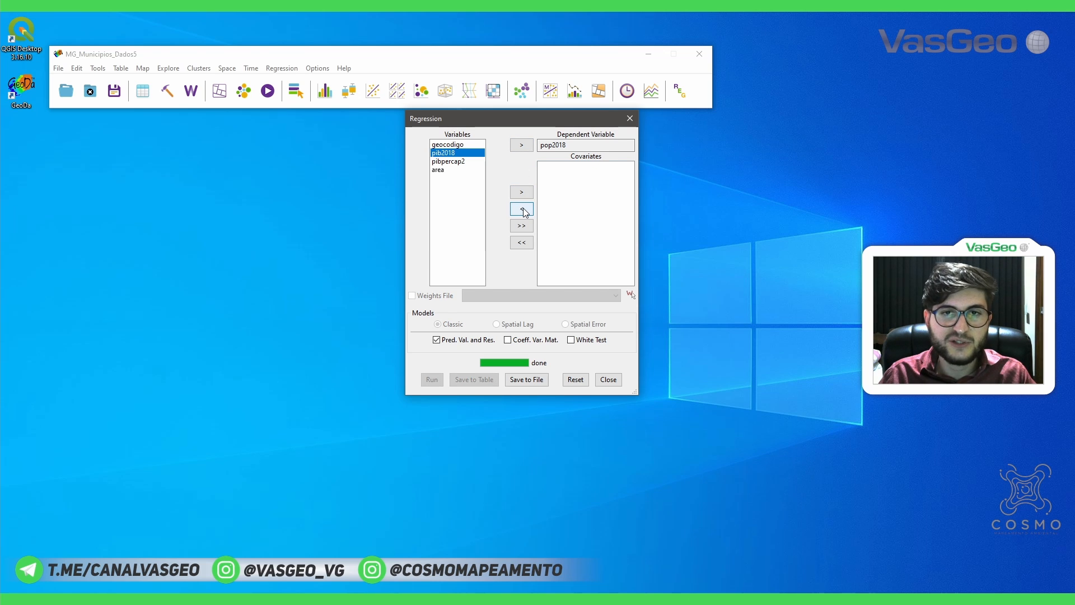
click(462, 163)
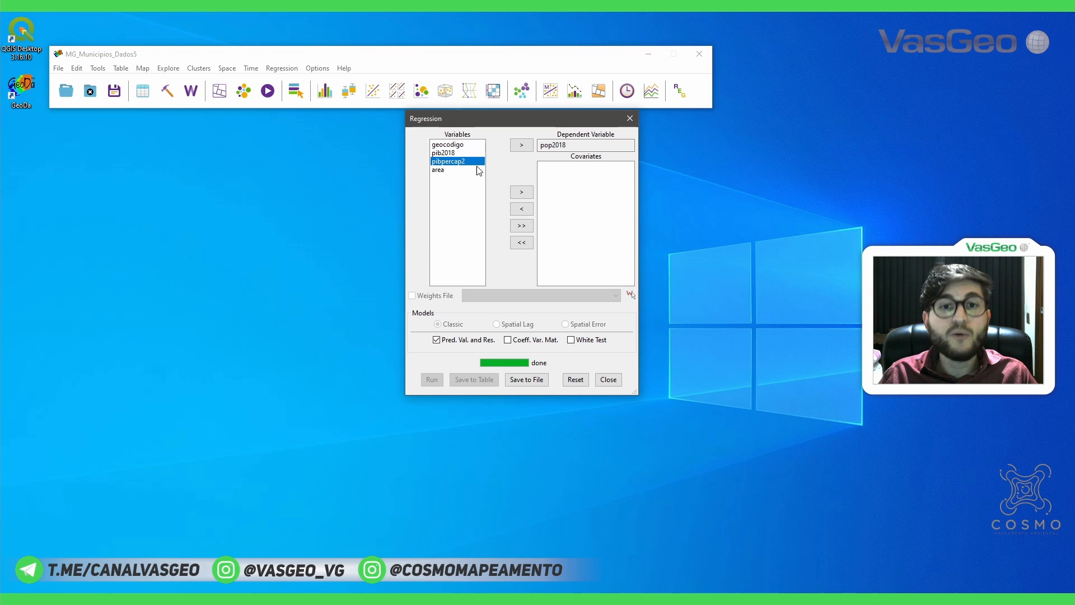
click(521, 146)
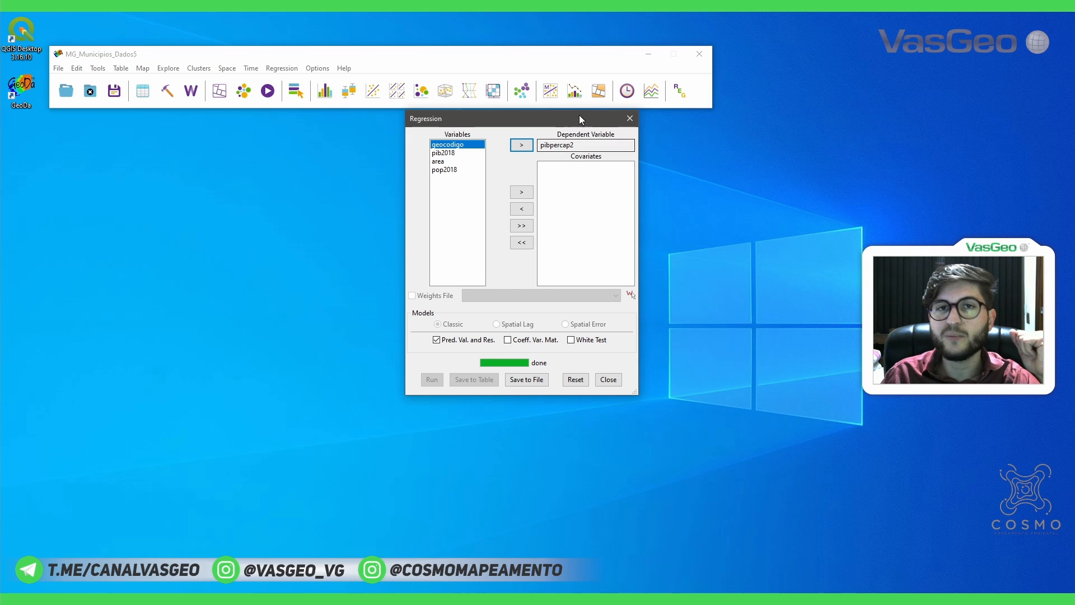
Add pop2018 and area as covariates and run the classic regression, keeping the variable setup visible beside the report
click(448, 170)
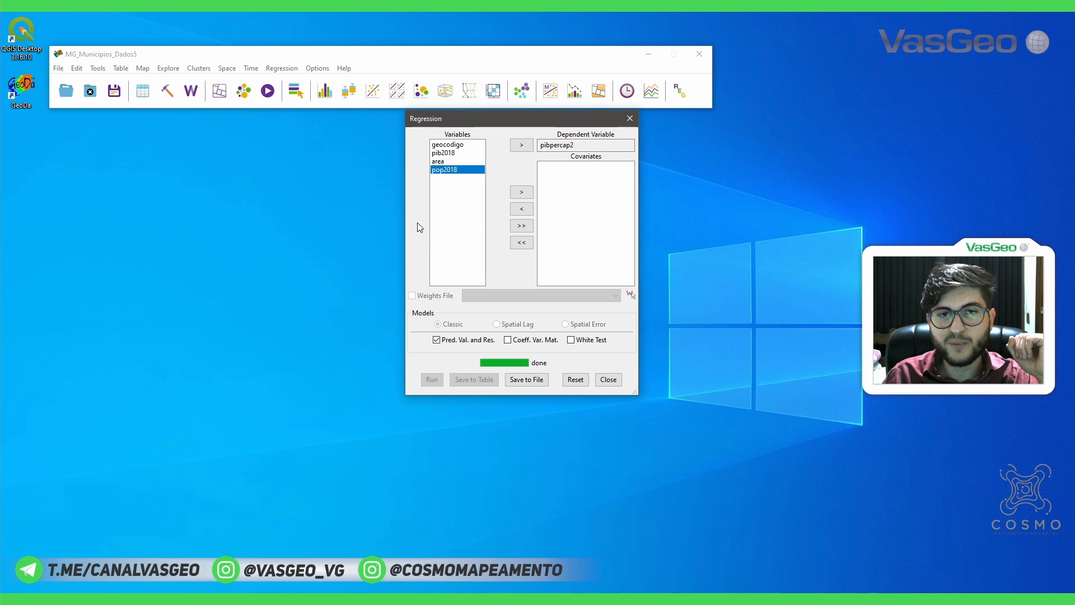
click(521, 192)
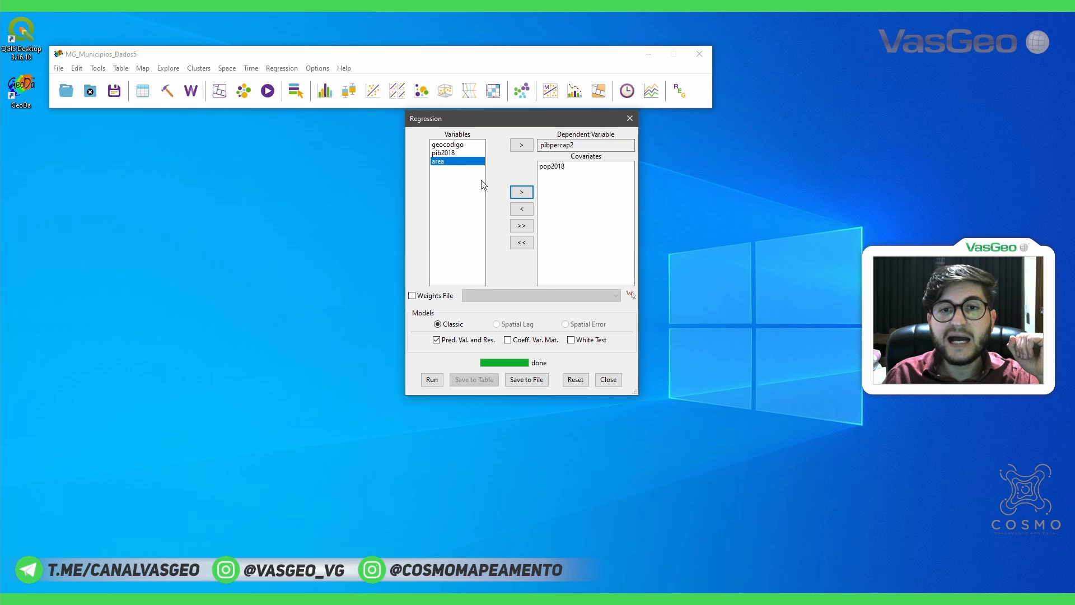
click(522, 192)
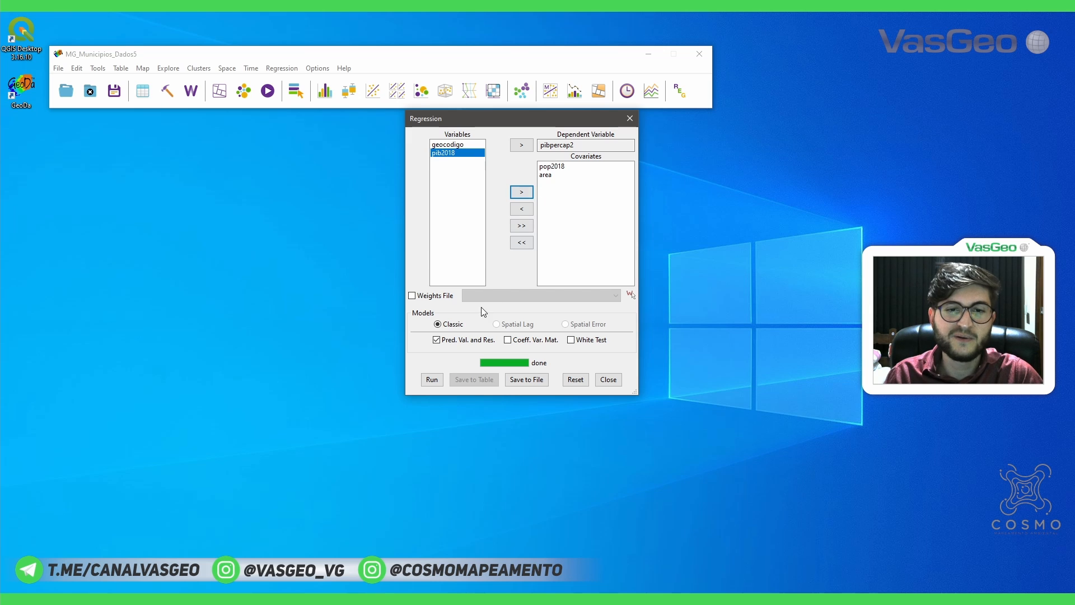
click(430, 379)
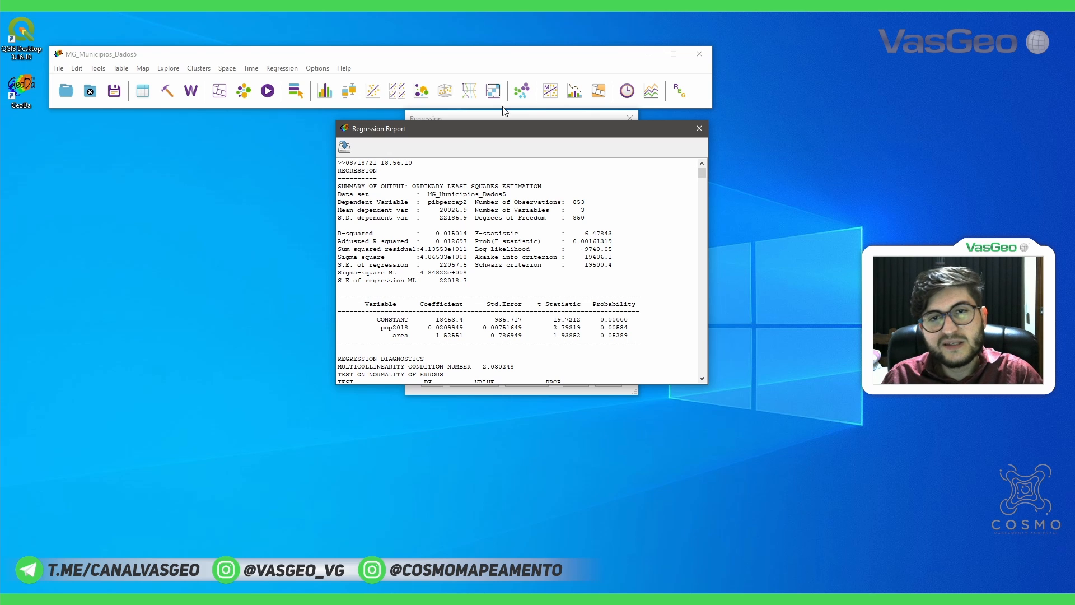
drag(506, 129, 500, 239)
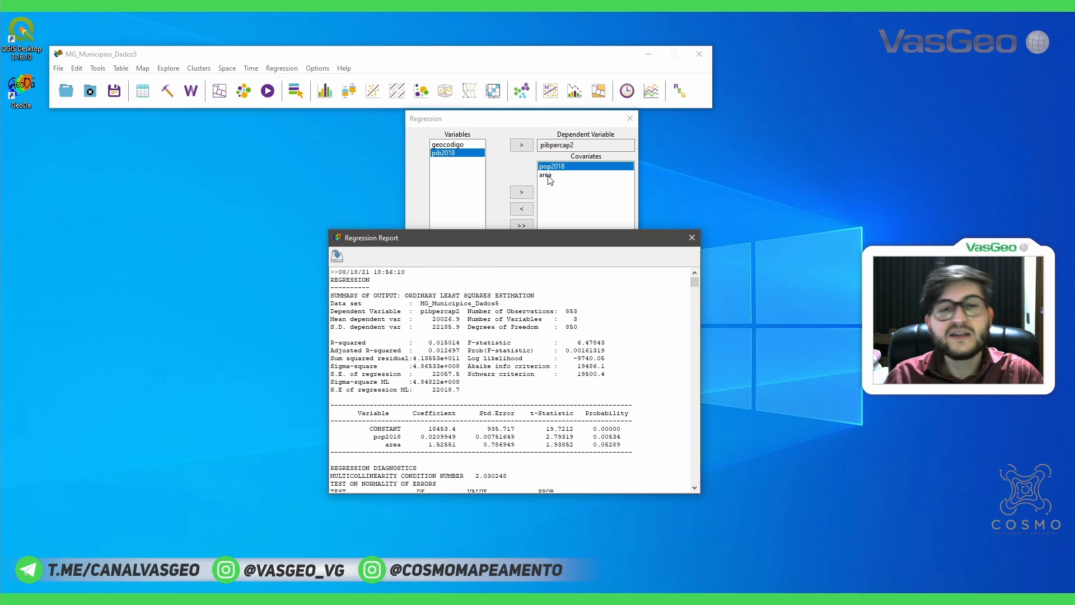